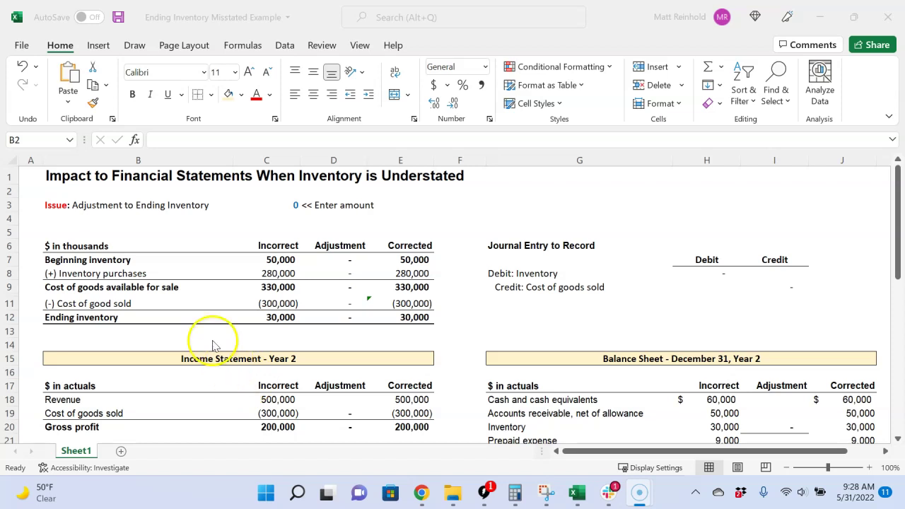
- Review the ending inventory, beginning inventory, purchases, goods-available and cost of goods sold formulas
click(277, 318)
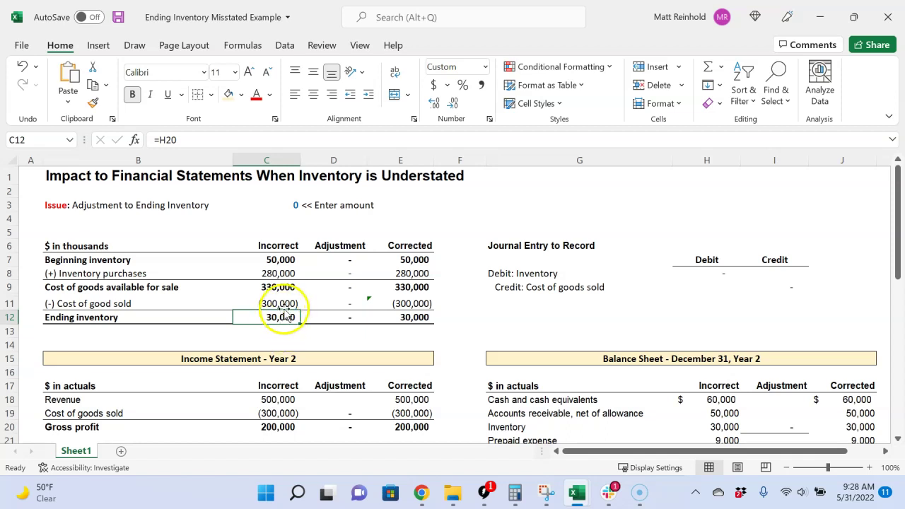
key(Up)
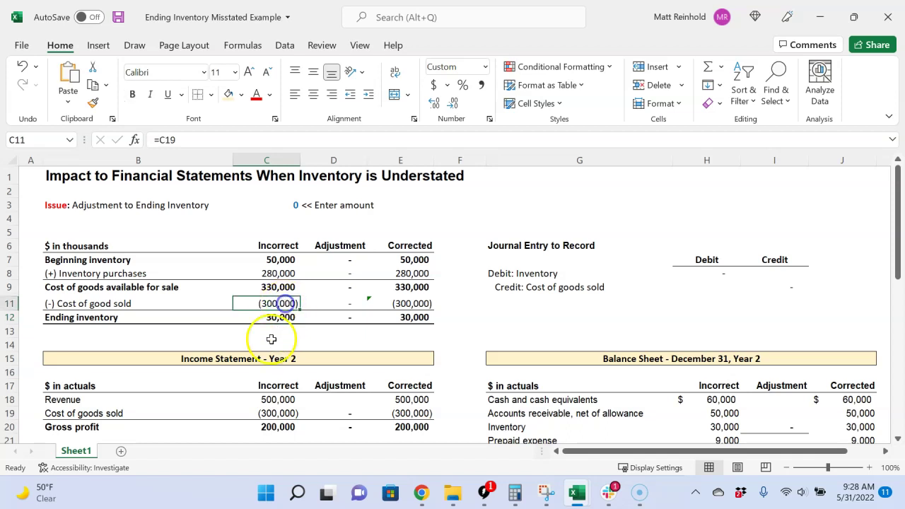
click(283, 259)
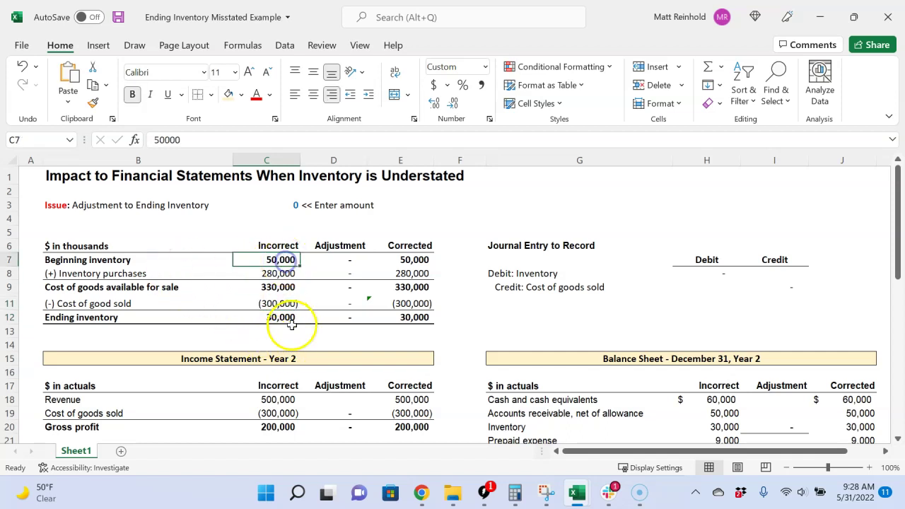
click(284, 274)
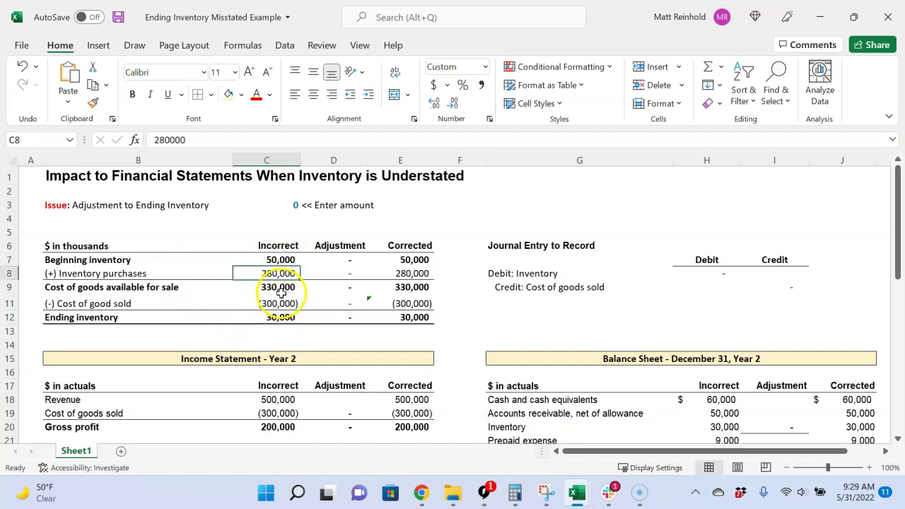
click(286, 287)
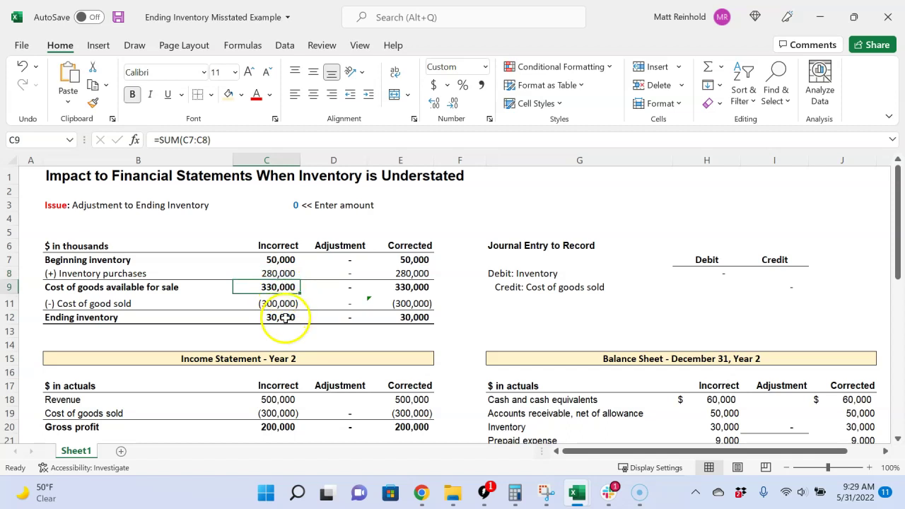
click(285, 319)
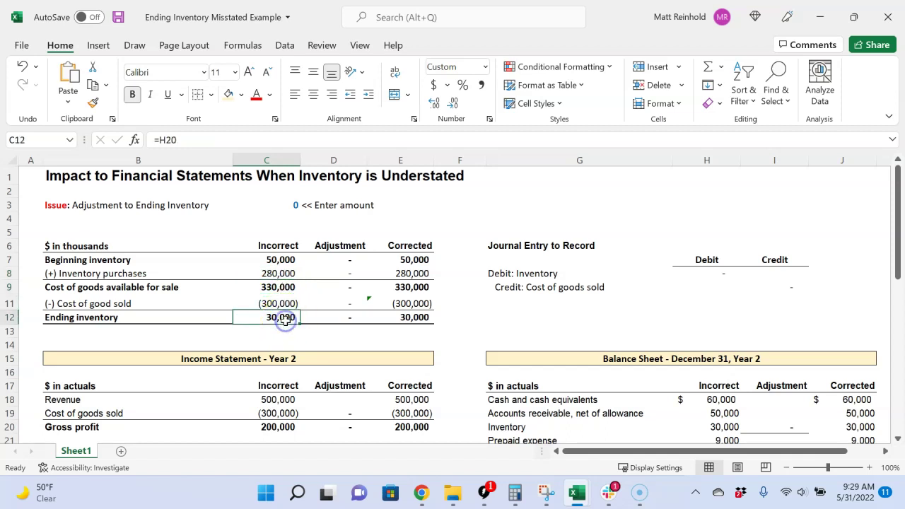
click(285, 303)
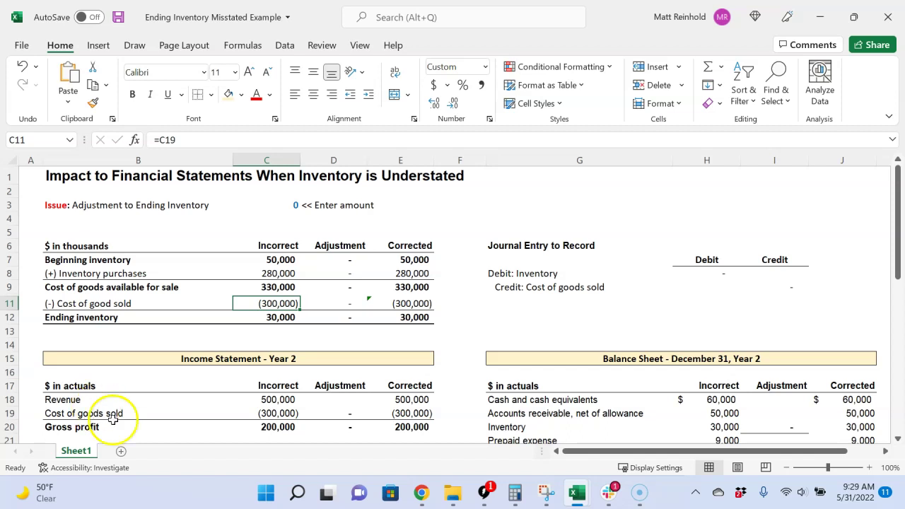
- Enter 20,000 as the ending-inventory adjustment amount in C3
scroll(299, 356, down, 4)
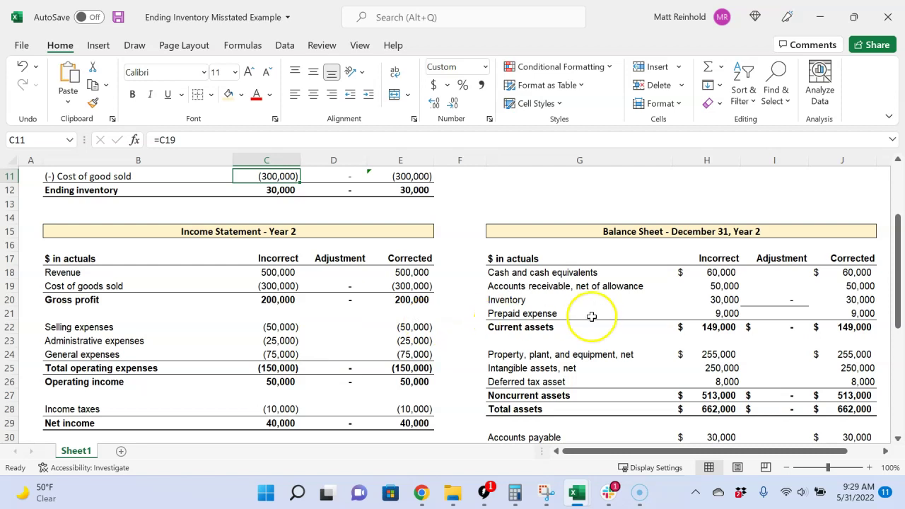
scroll(591, 316, down, 4)
scroll(592, 317, down, 2)
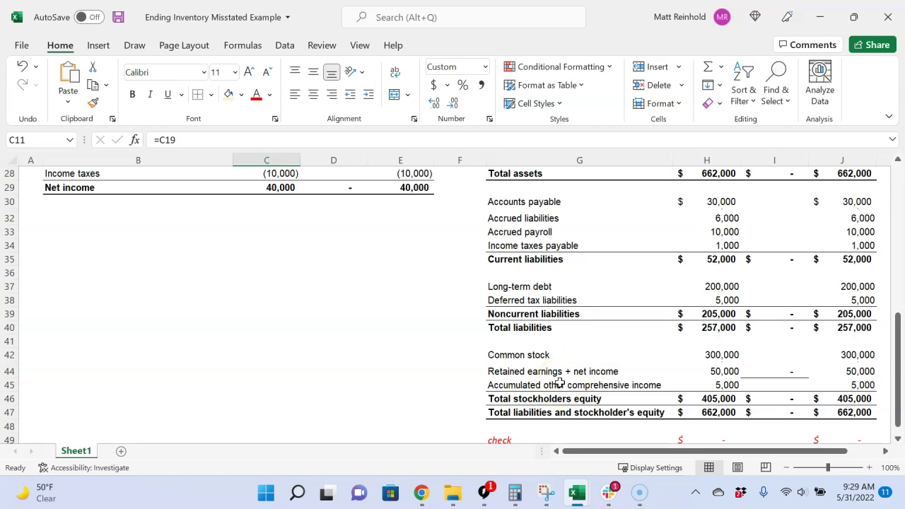
scroll(559, 383, up, 9)
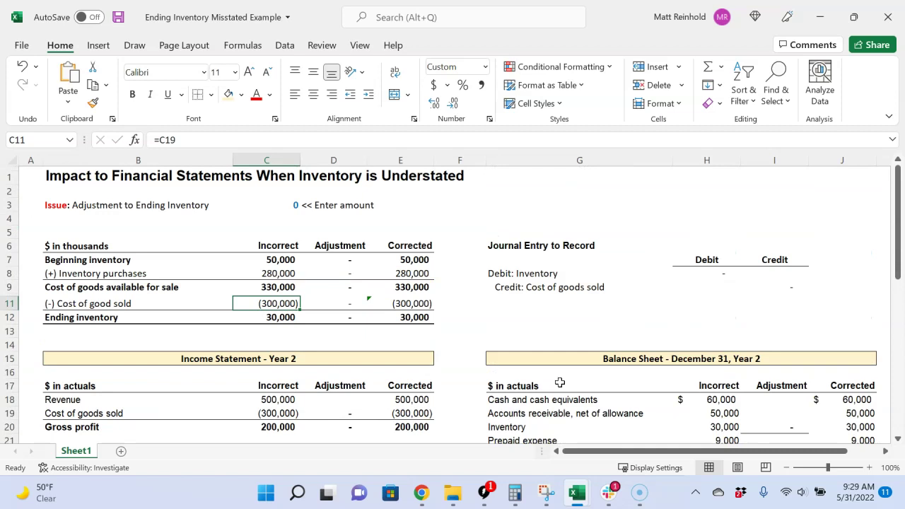
click(289, 209)
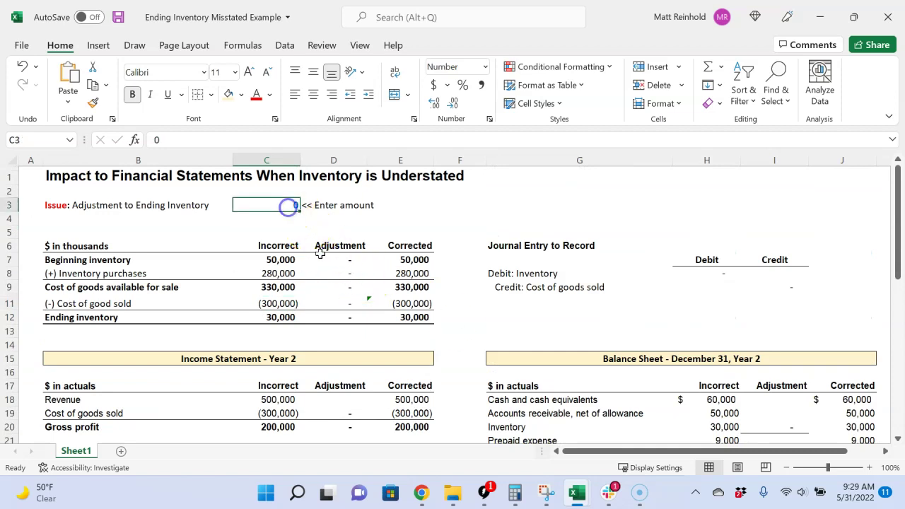
text(20,000)
key(Return)
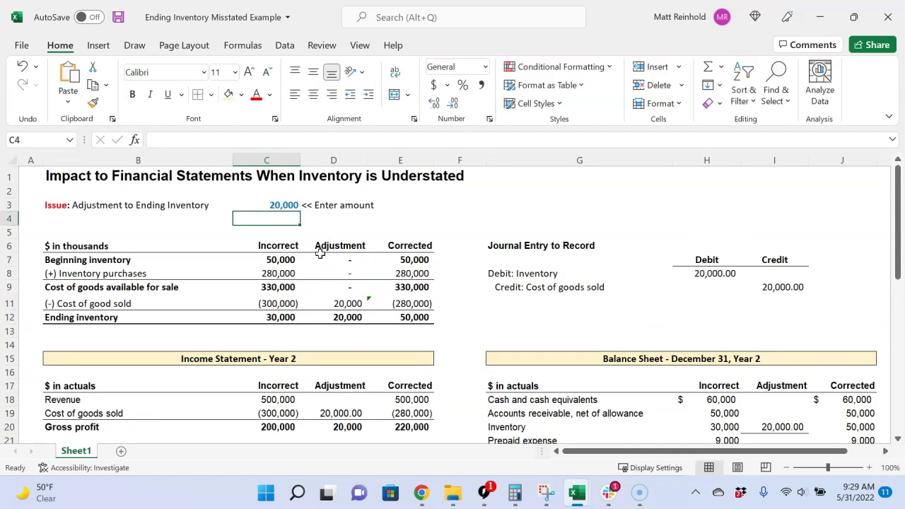
- Verify the ending inventory adjustment and the Debit: Inventory journal amount both reference C3
scroll(320, 256, down, 2)
scroll(326, 259, up, 2)
click(283, 319)
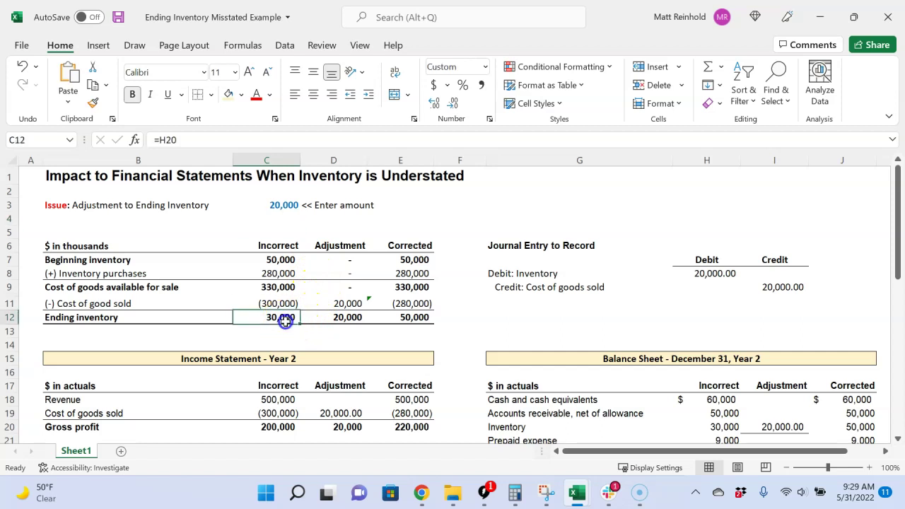
click(342, 323)
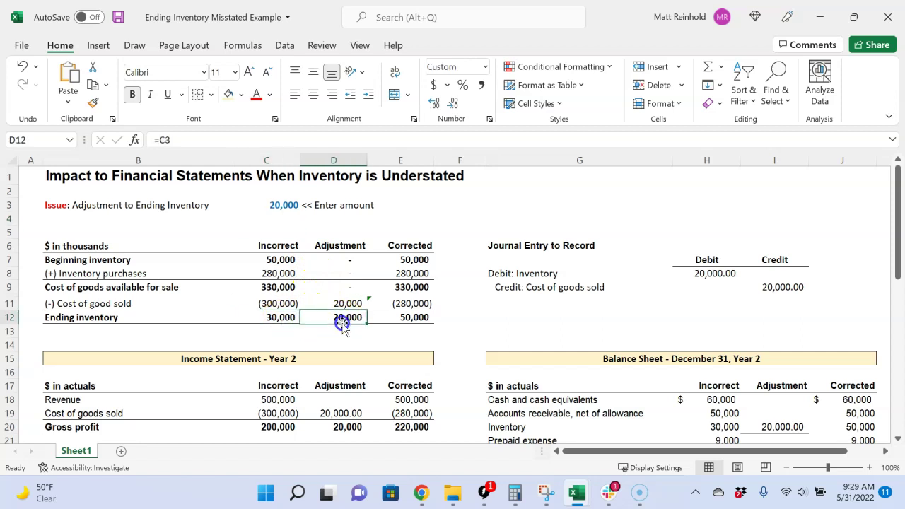
click(401, 320)
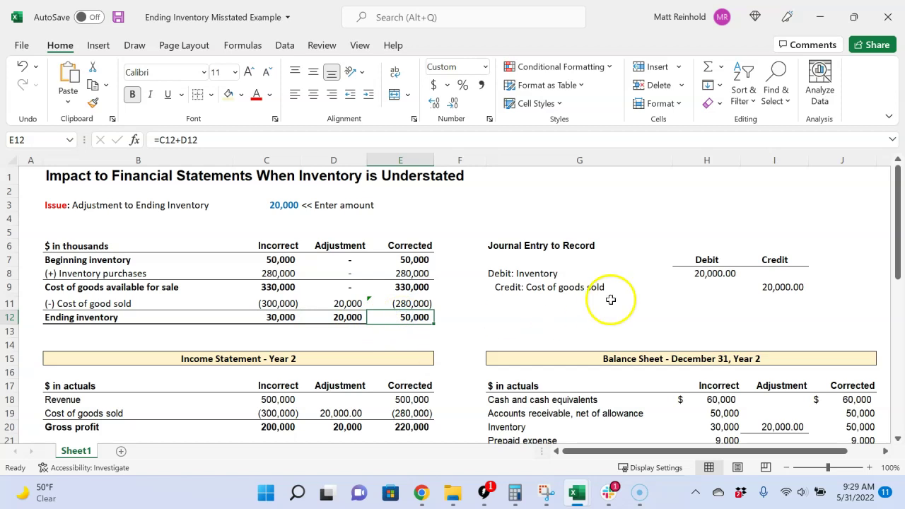
click(561, 276)
click(704, 276)
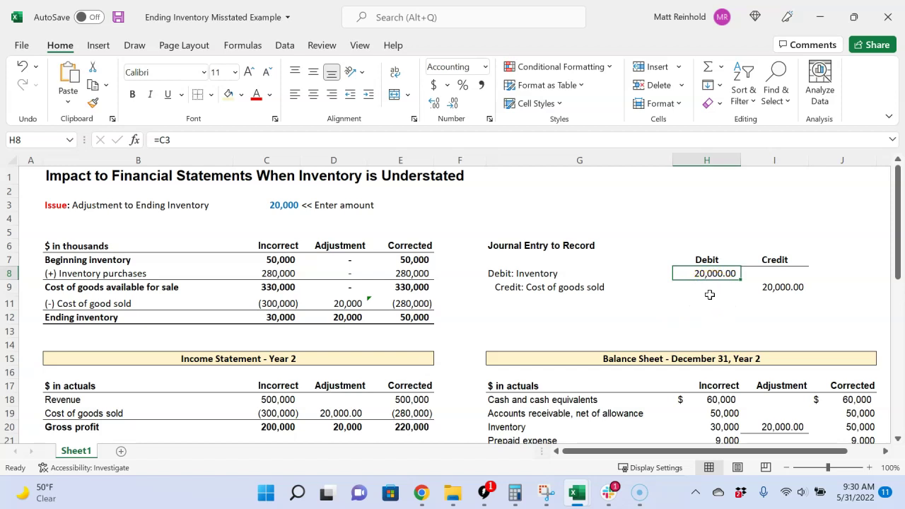
- Compare the incorrect and corrected cost of goods sold formulas, now showing (280,000)
click(292, 304)
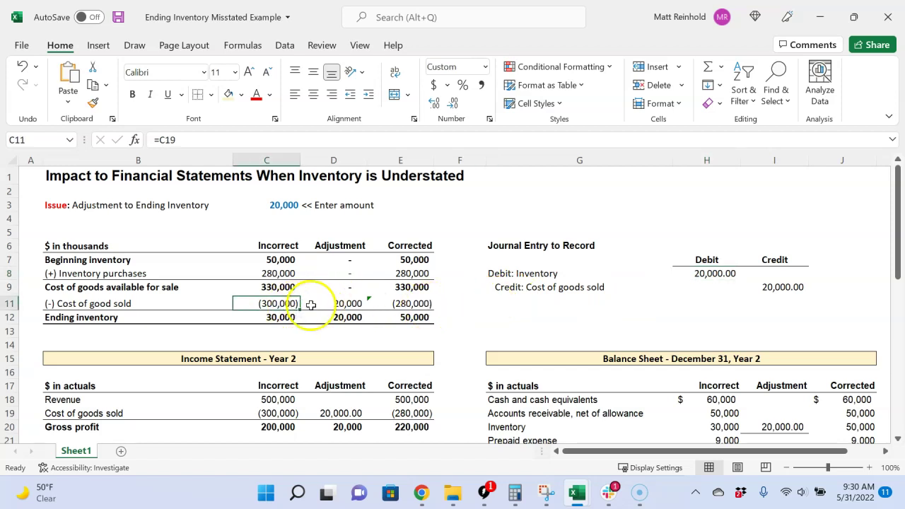
click(416, 303)
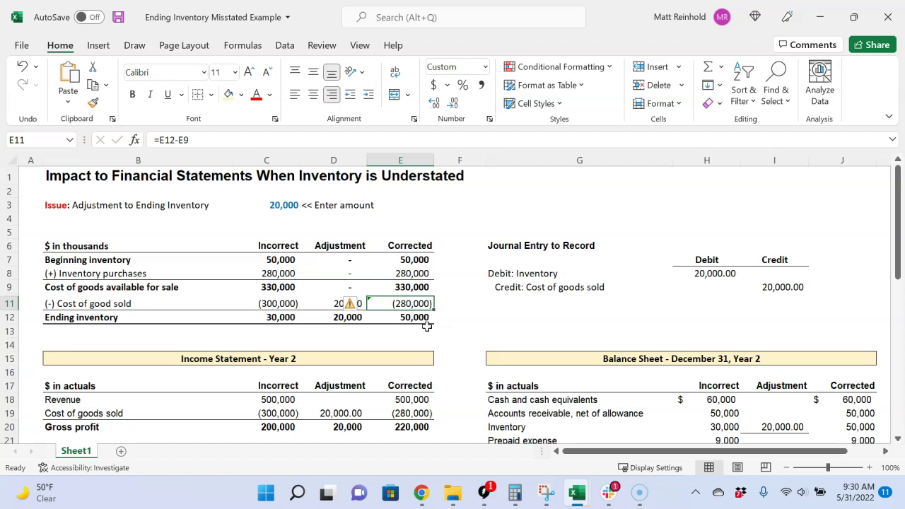
click(318, 332)
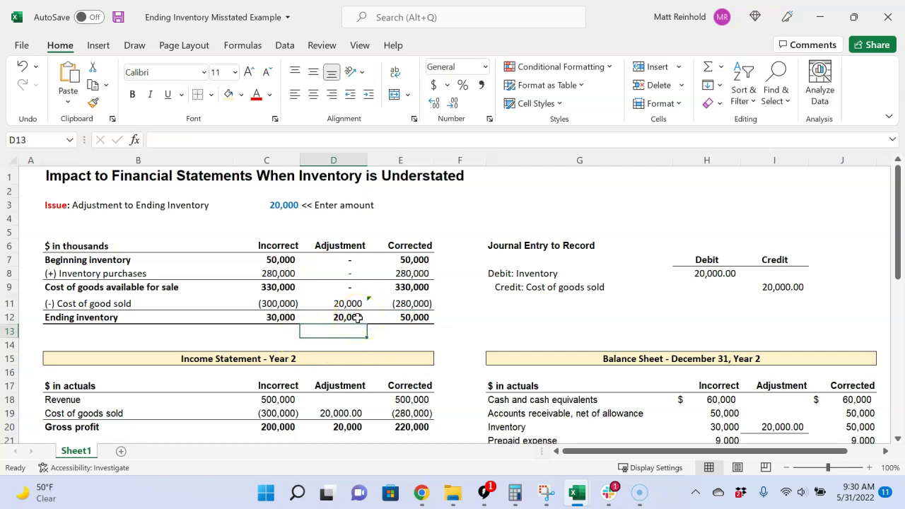
scroll(358, 318, down, 2)
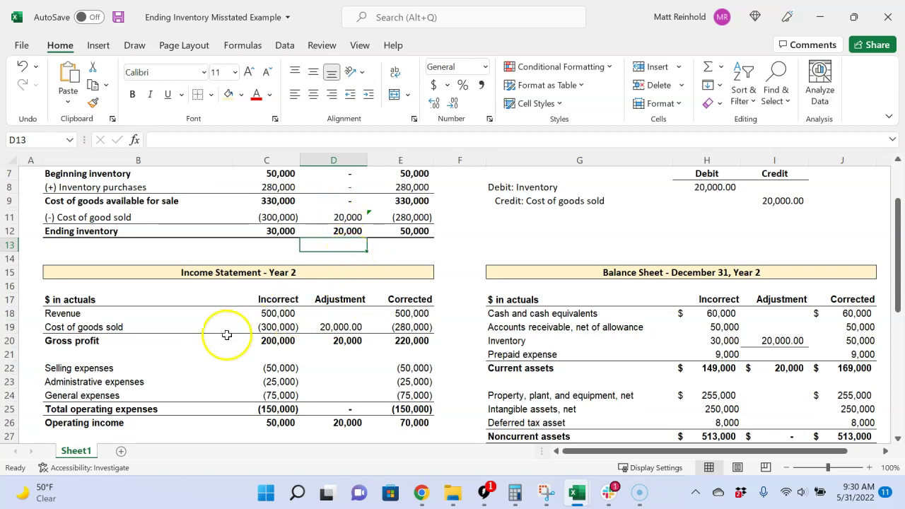
click(332, 327)
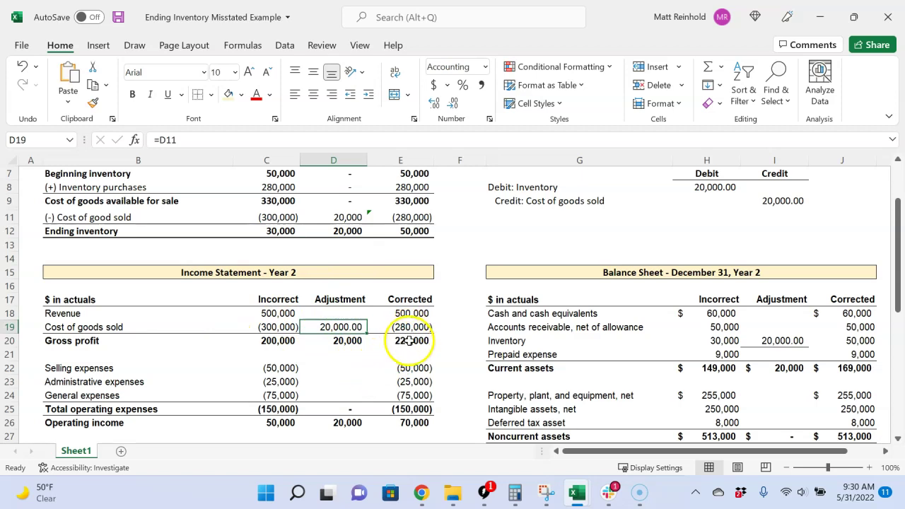
scroll(413, 347, down, 2)
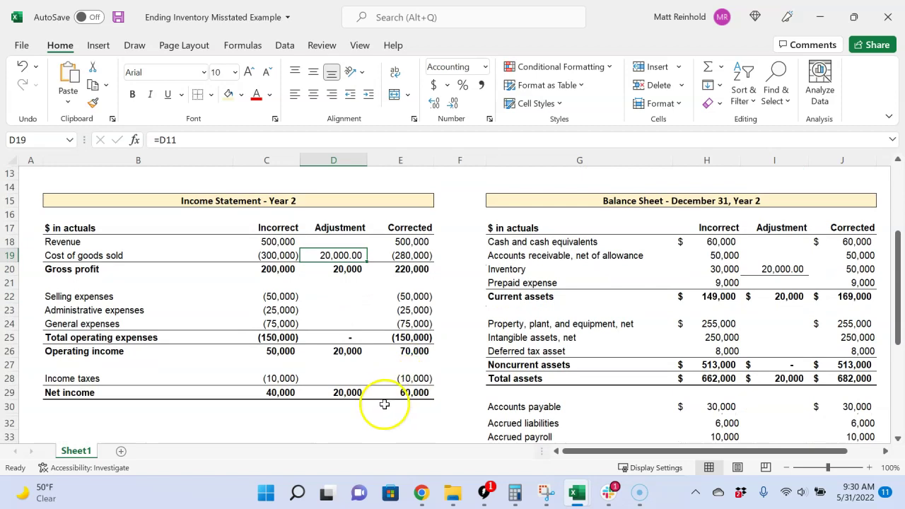
click(355, 393)
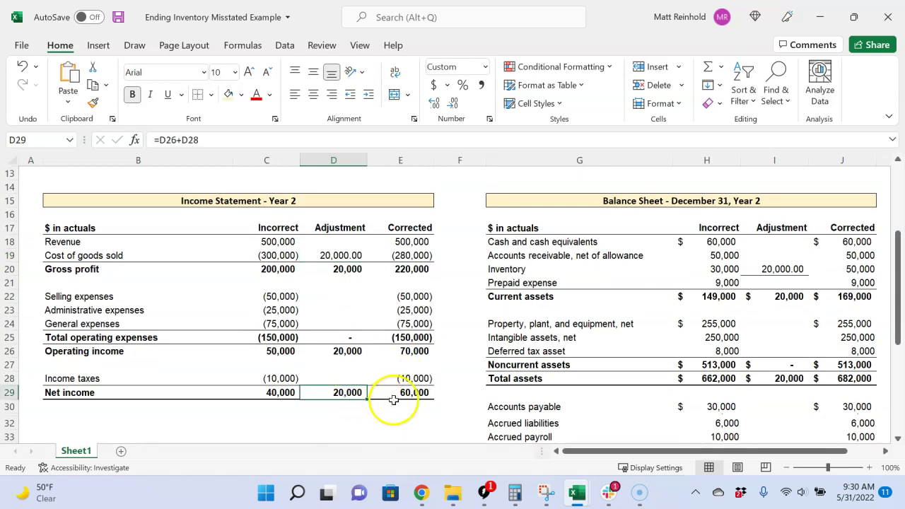
click(337, 397)
click(282, 394)
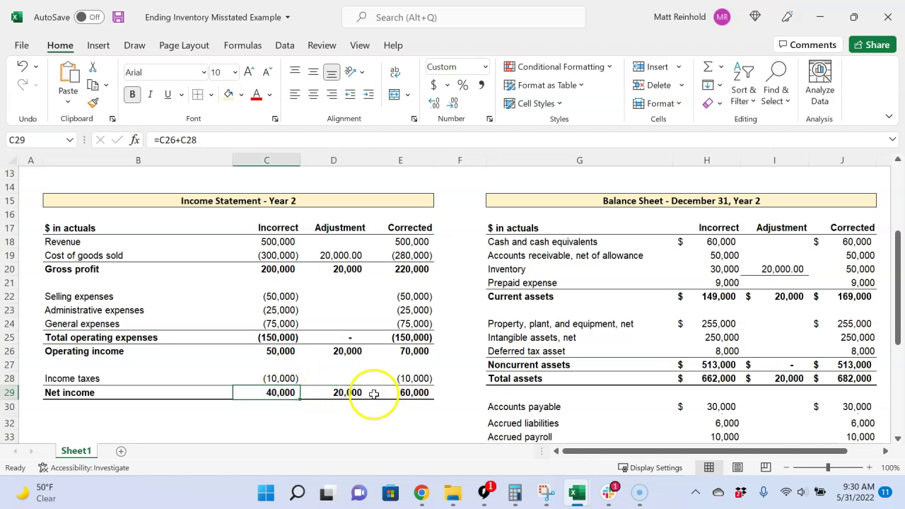
click(408, 394)
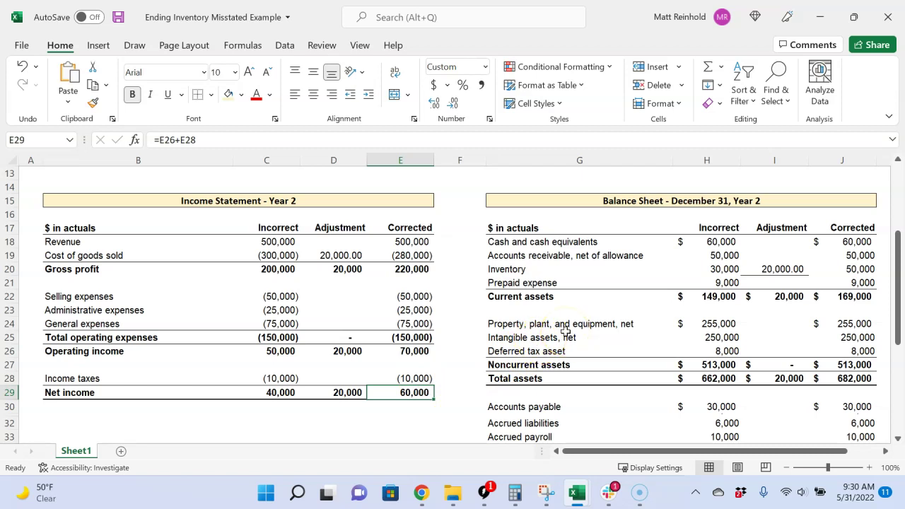
scroll(785, 326, up, 2)
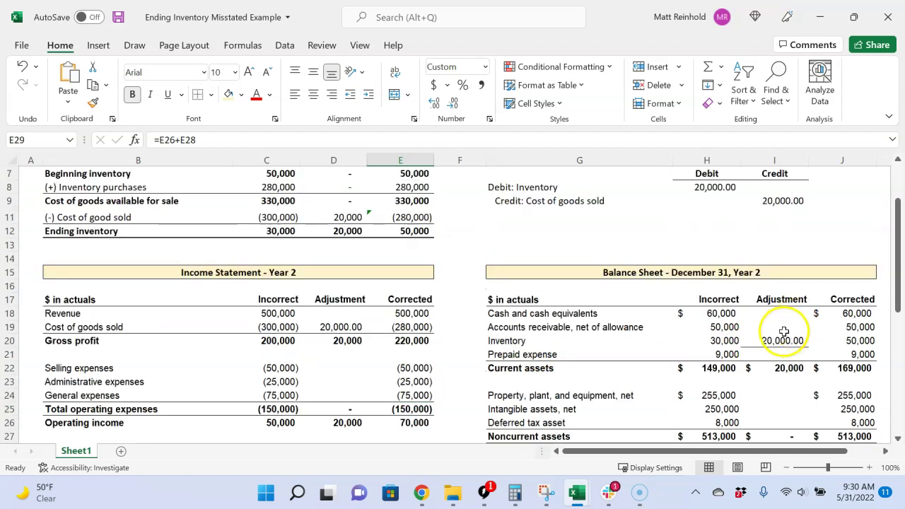
click(780, 341)
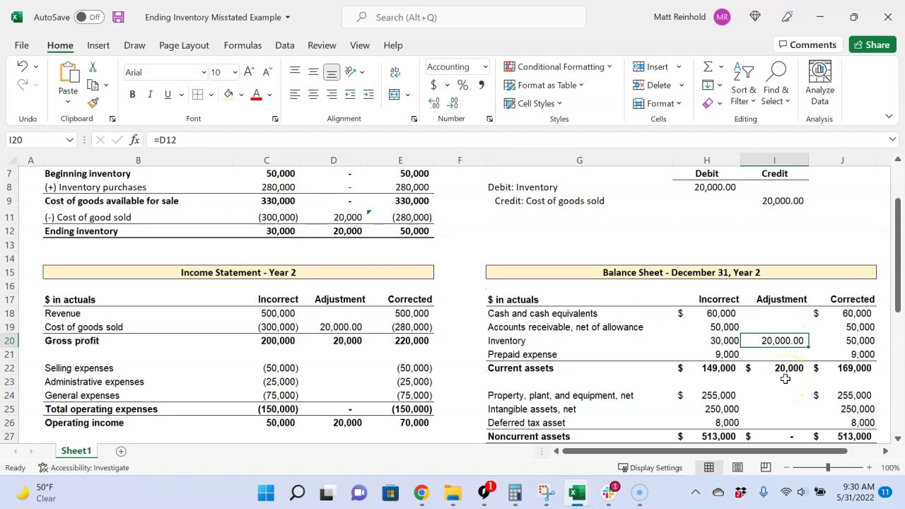
click(418, 235)
scroll(551, 304, down, 3)
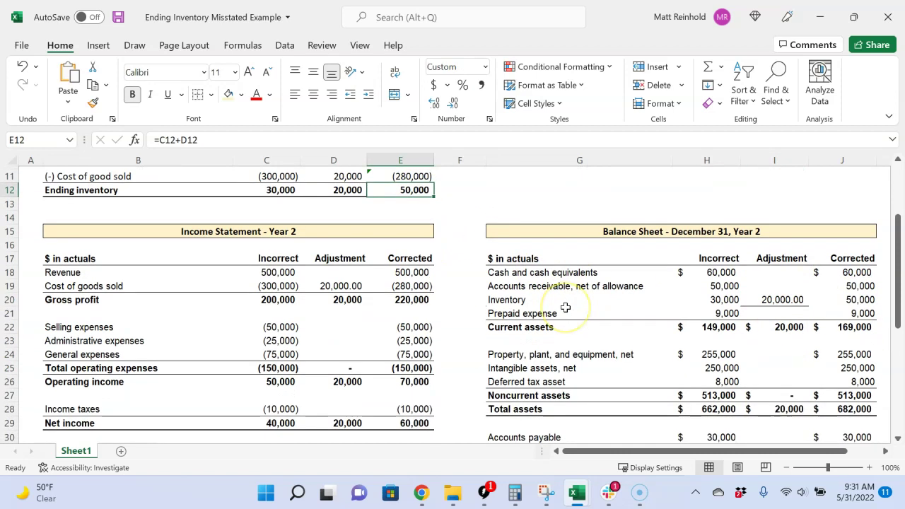
scroll(565, 307, down, 3)
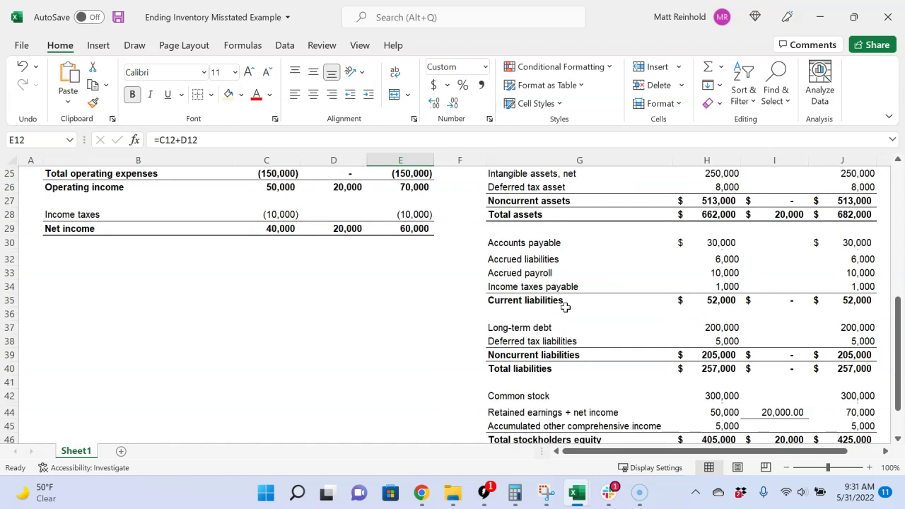
scroll(565, 308, up, 1)
scroll(566, 308, down, 2)
scroll(566, 307, up, 1)
click(580, 412)
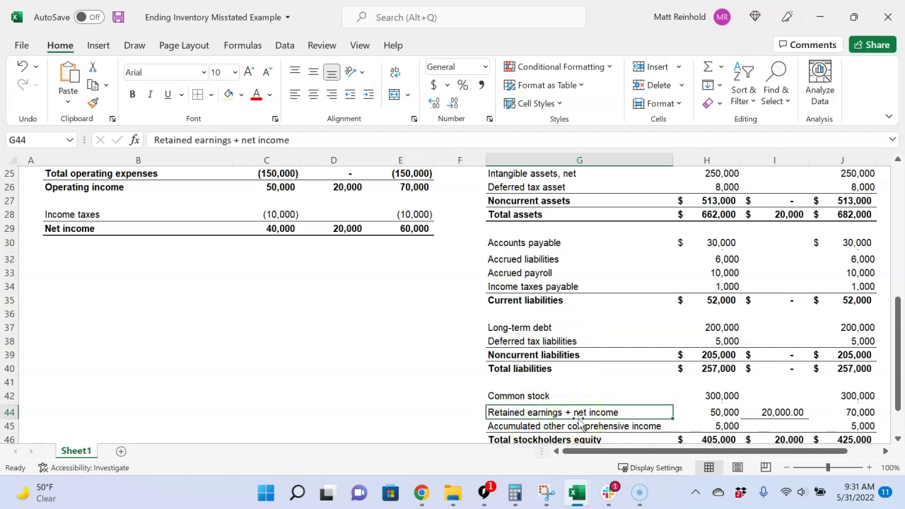
click(719, 416)
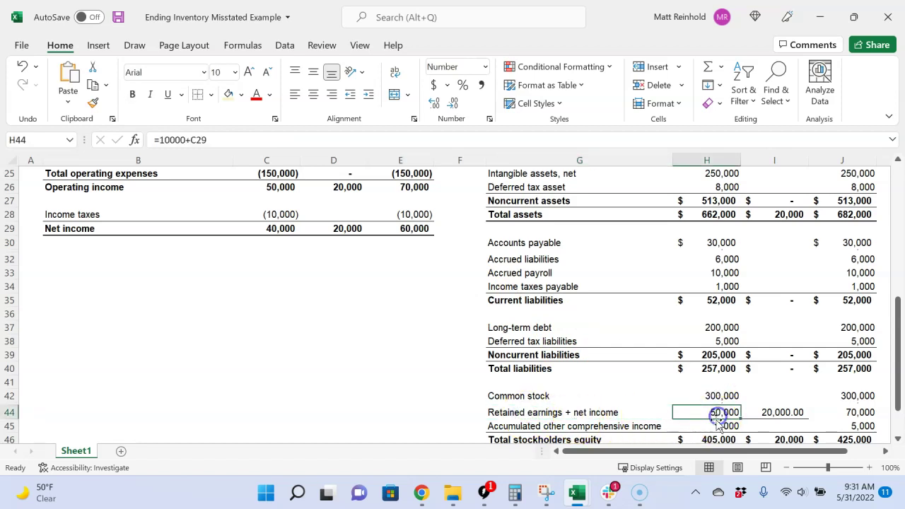
click(351, 231)
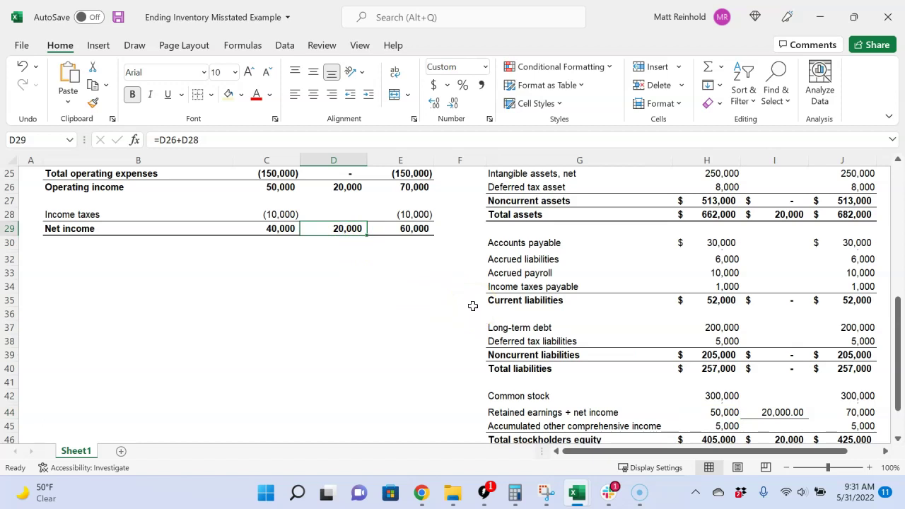
click(783, 414)
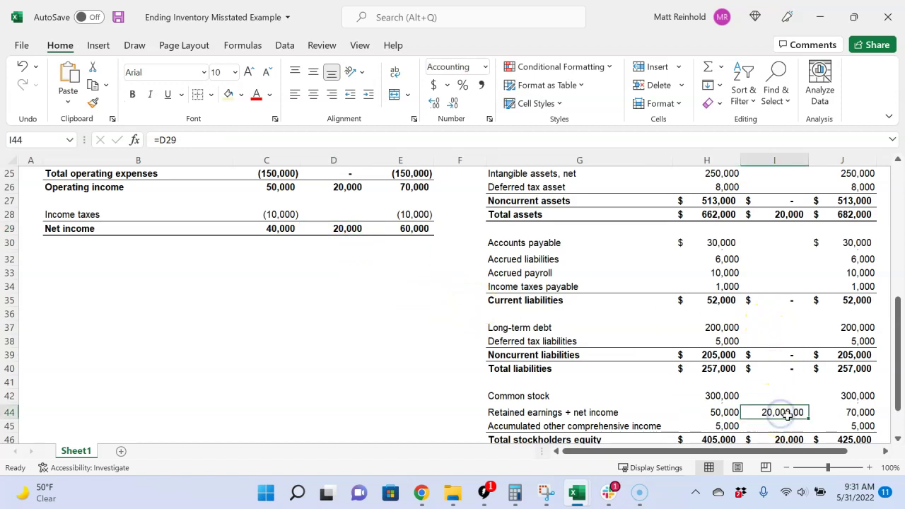
click(863, 414)
scroll(747, 368, down, 1)
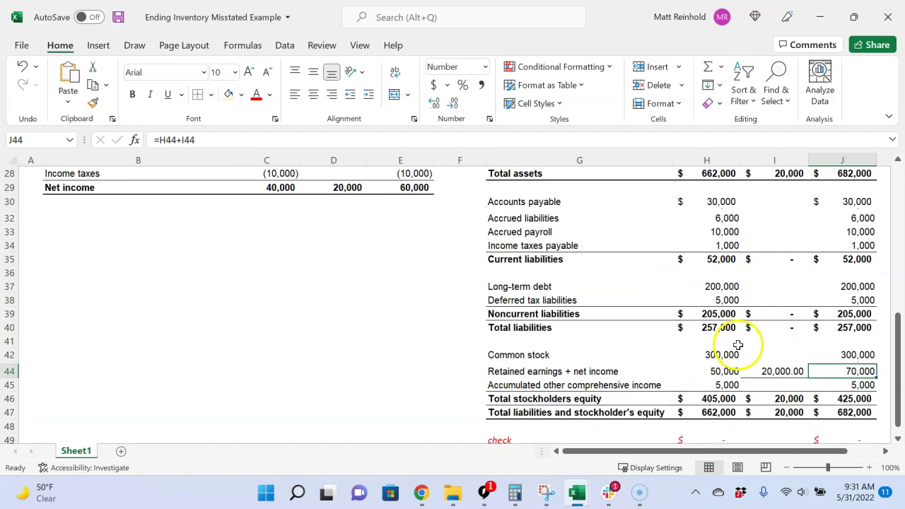
scroll(738, 345, up, 1)
scroll(737, 357, up, 3)
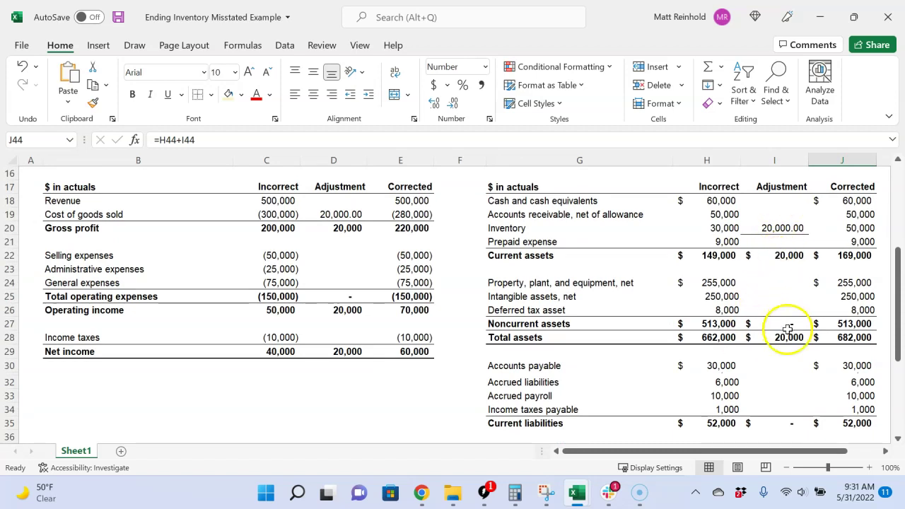
scroll(786, 330, down, 3)
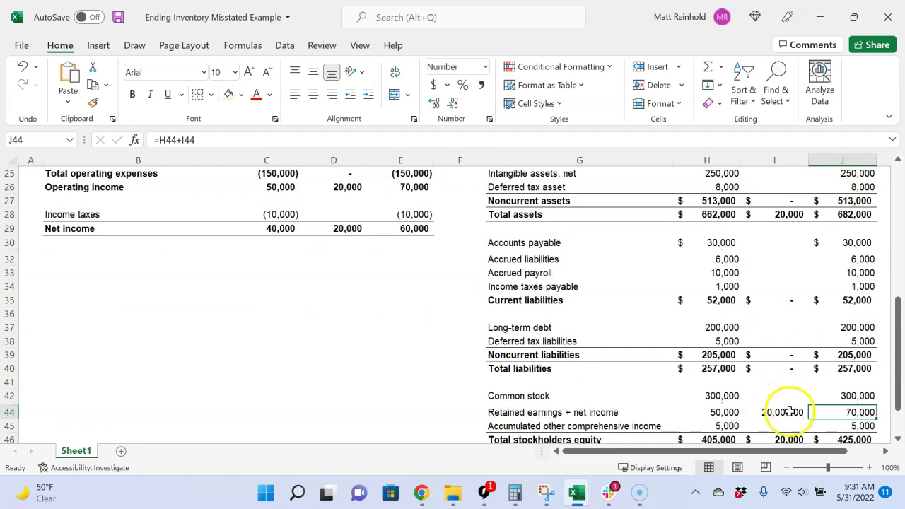
scroll(617, 346, up, 5)
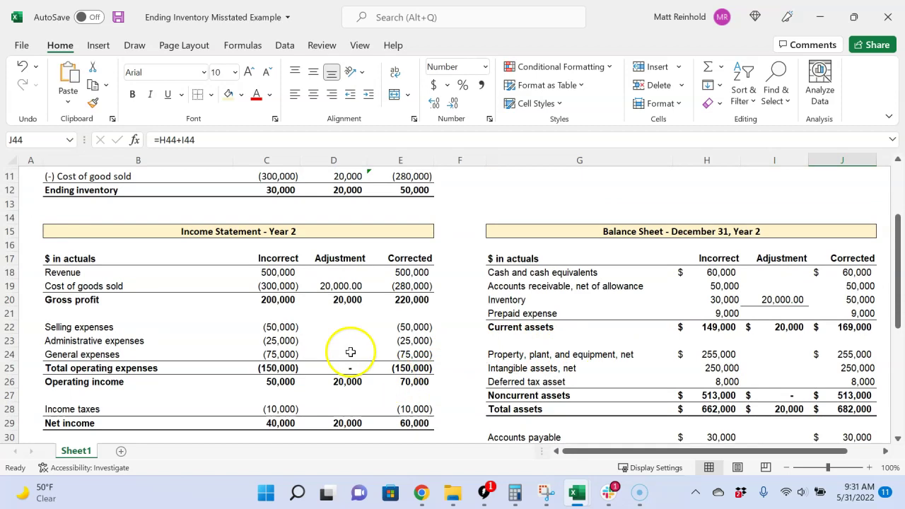
scroll(545, 322, up, 3)
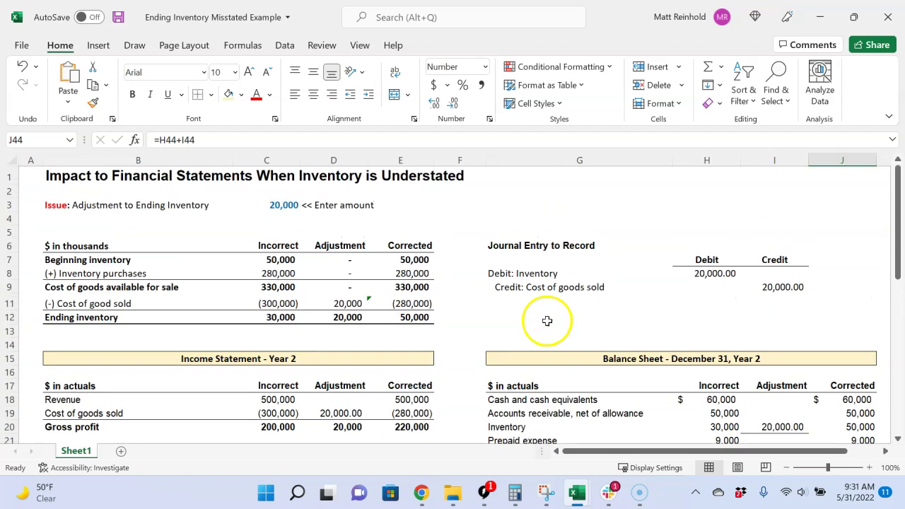